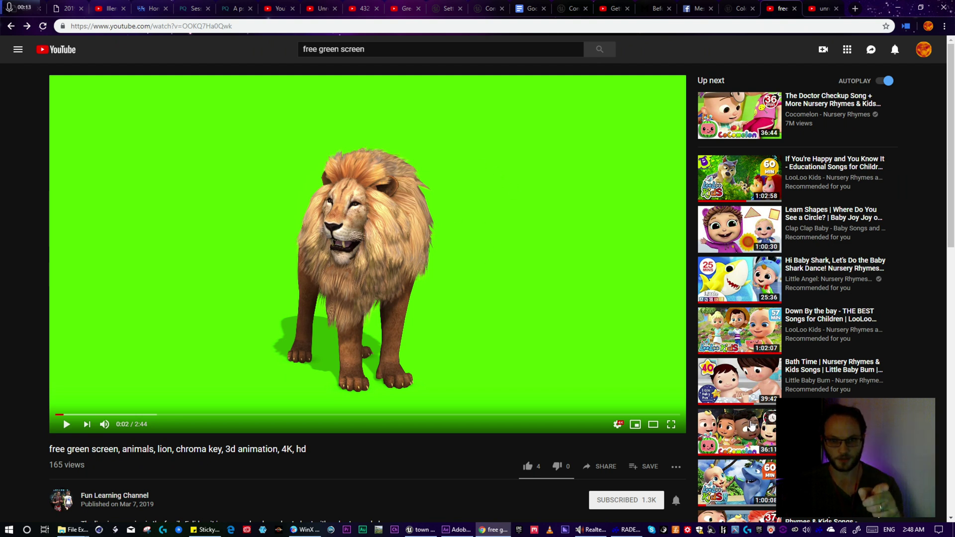
Step: Play the green-screen lion video and skip ahead to about 1:13
{"action": "left_click", "coordinate": [637, 378]}
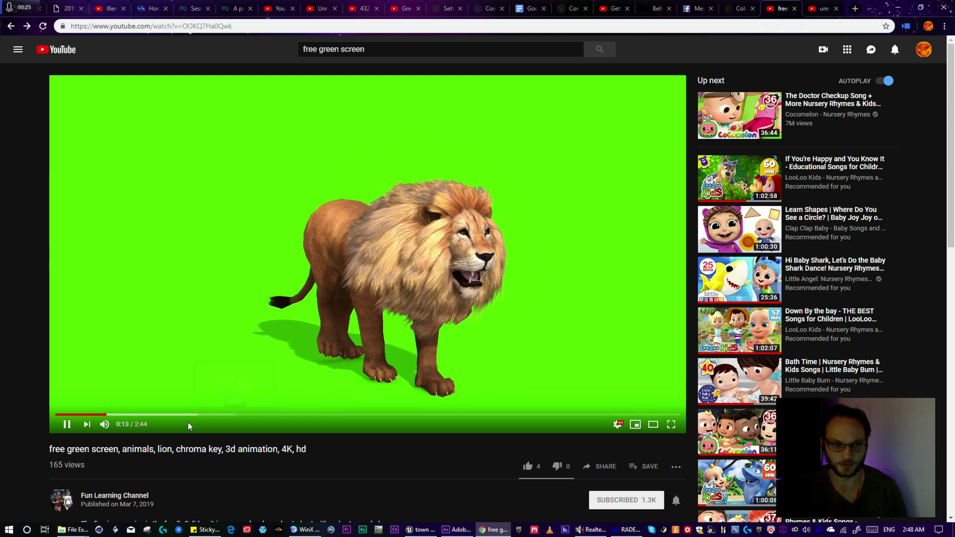
{"action": "left_click_drag", "start_coordinate": [188, 413], "coordinate": [332, 413]}
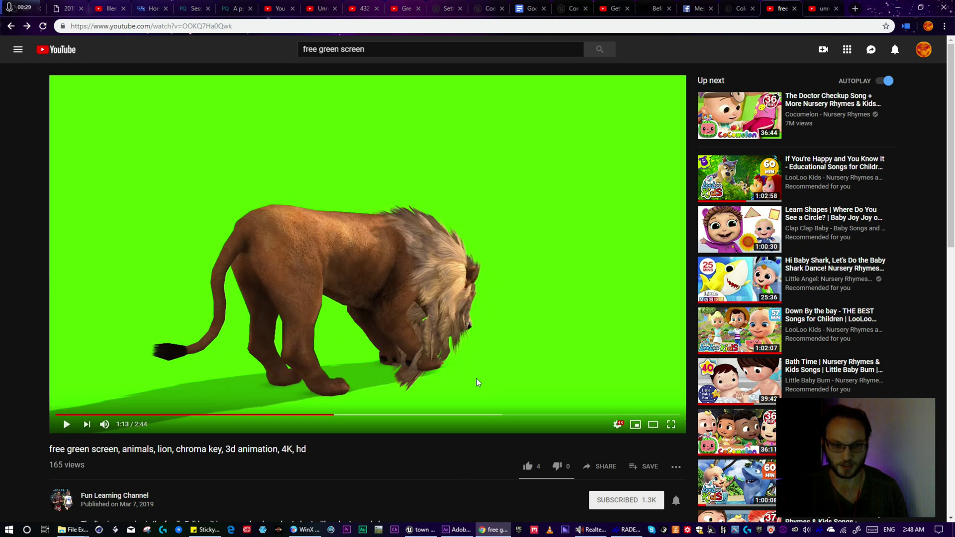
Step: Switch to the Unreal Editor and examine the actions available for the lion sprites and textures in the lion_PNG folder
{"action": "left_click", "coordinate": [420, 529]}
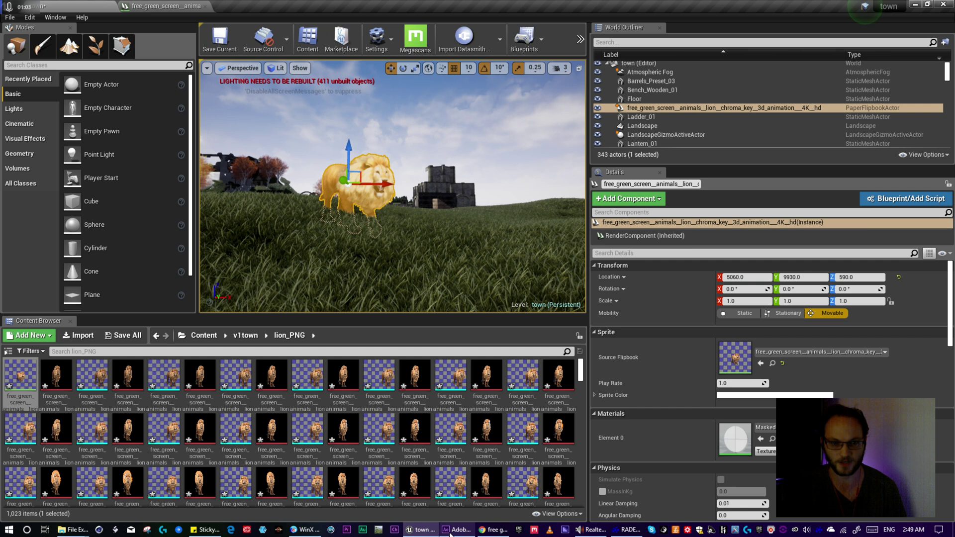
{"action": "mouse_move", "coordinate": [451, 535]}
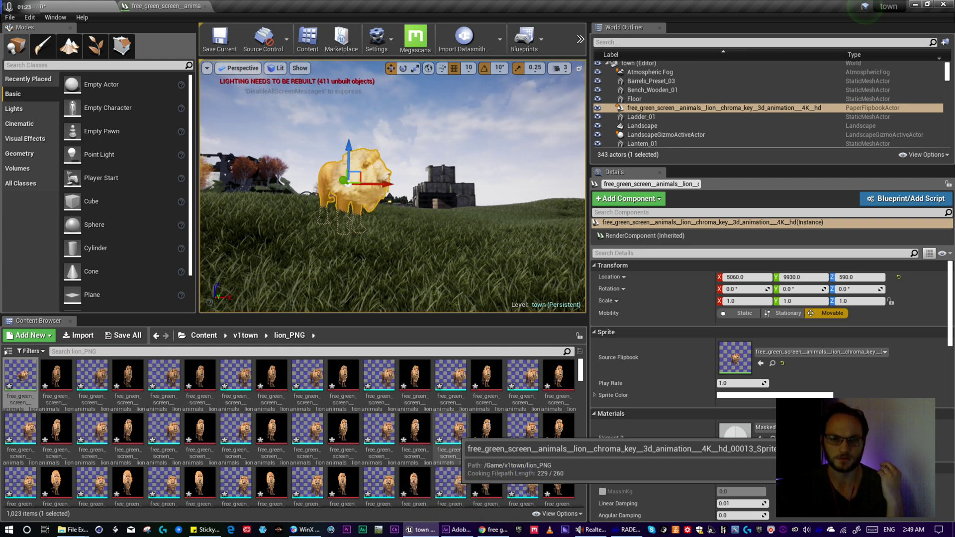
{"action": "right_click", "coordinate": [453, 429]}
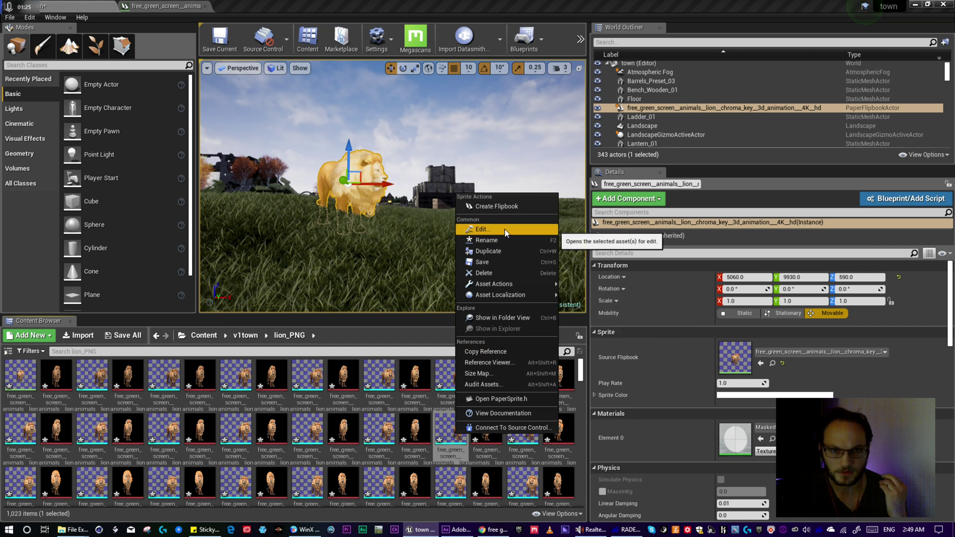
{"action": "left_click", "coordinate": [414, 378]}
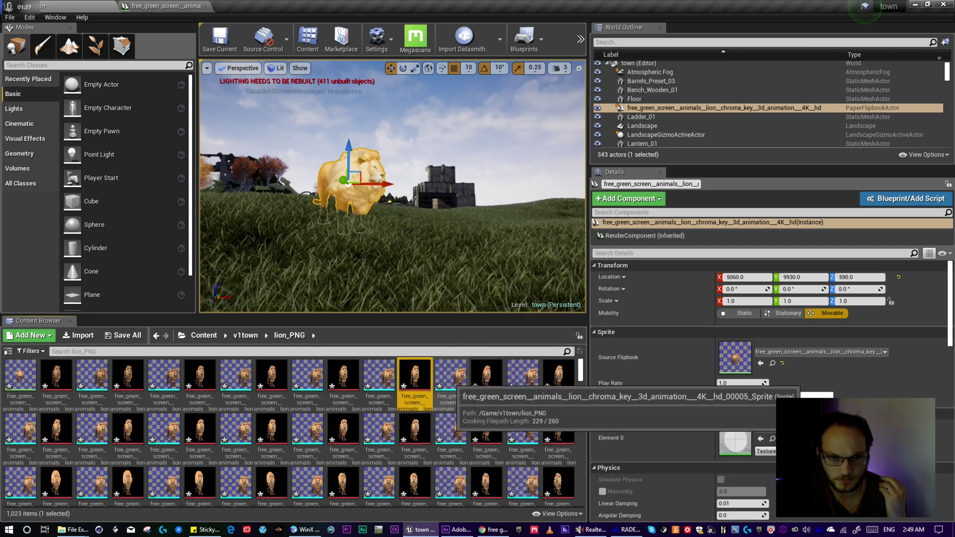
{"action": "right_click", "coordinate": [428, 380]}
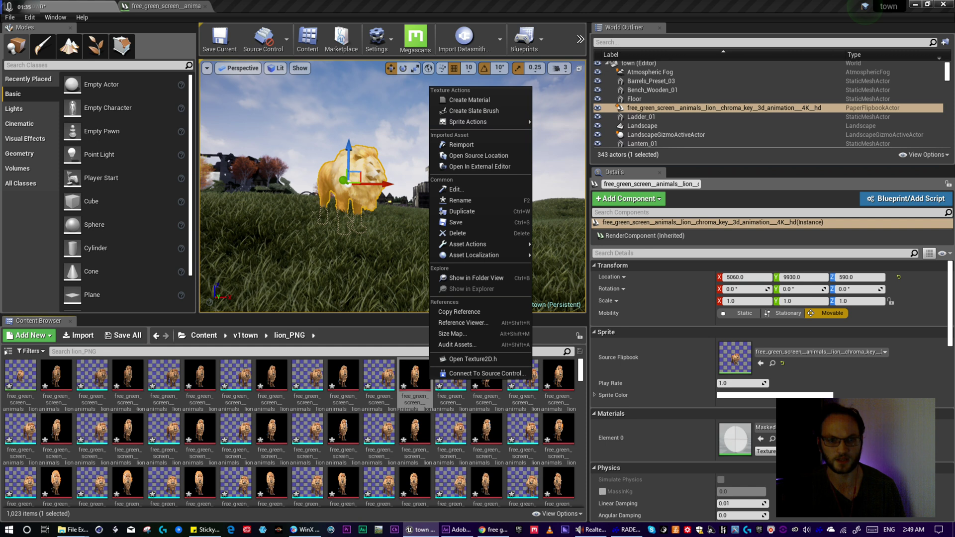
{"action": "left_click", "coordinate": [451, 373]}
{"action": "right_click", "coordinate": [450, 370]}
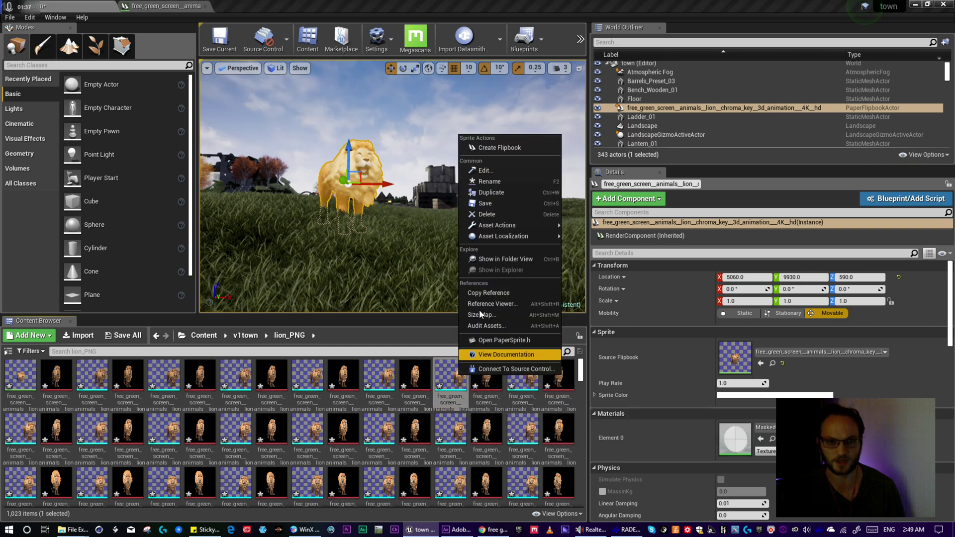
{"action": "mouse_move", "coordinate": [532, 225]}
{"action": "left_click", "coordinate": [541, 5]}
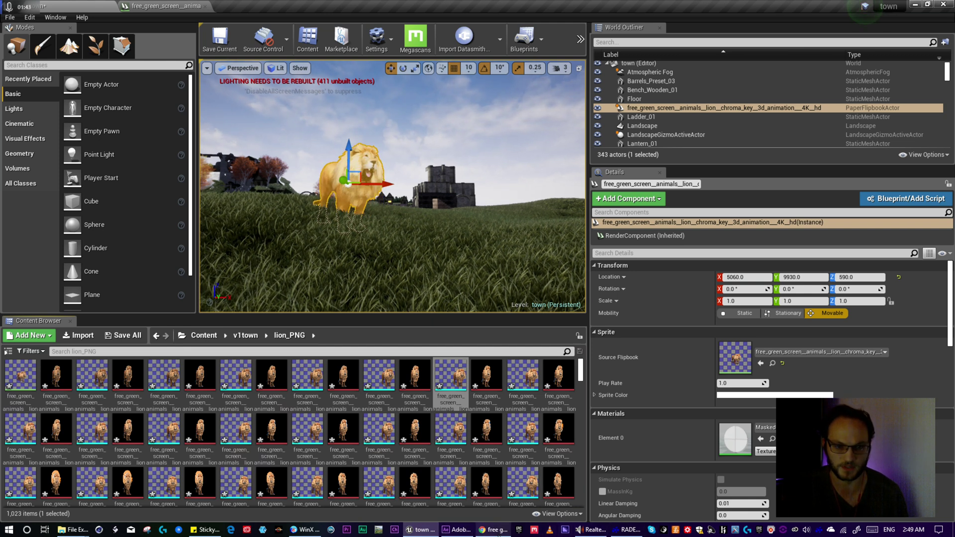
Step: Switch to After Effects and toggle the Keylight (1.2) effect on the lion footage, leaving it enabled
{"action": "left_click", "coordinate": [457, 530]}
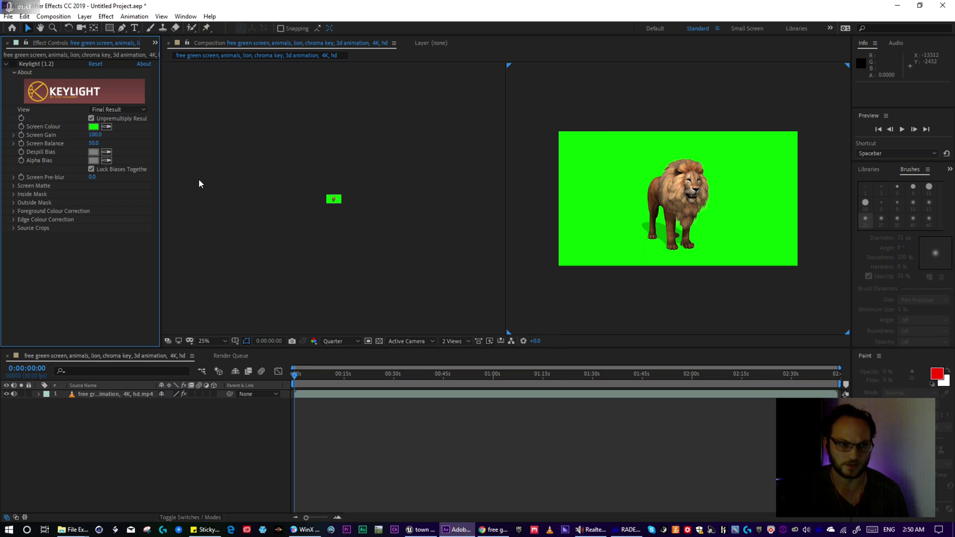
{"action": "left_click", "coordinate": [12, 64]}
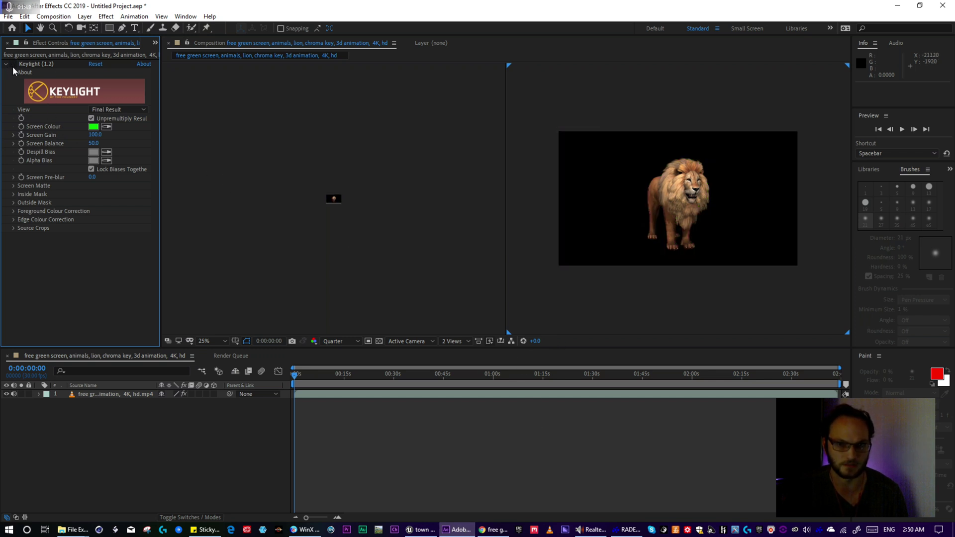
{"action": "left_click", "coordinate": [12, 64]}
{"action": "left_click", "coordinate": [13, 64]}
Step: Add the keyed lion composition to the render queue
{"action": "left_click", "coordinate": [52, 17]}
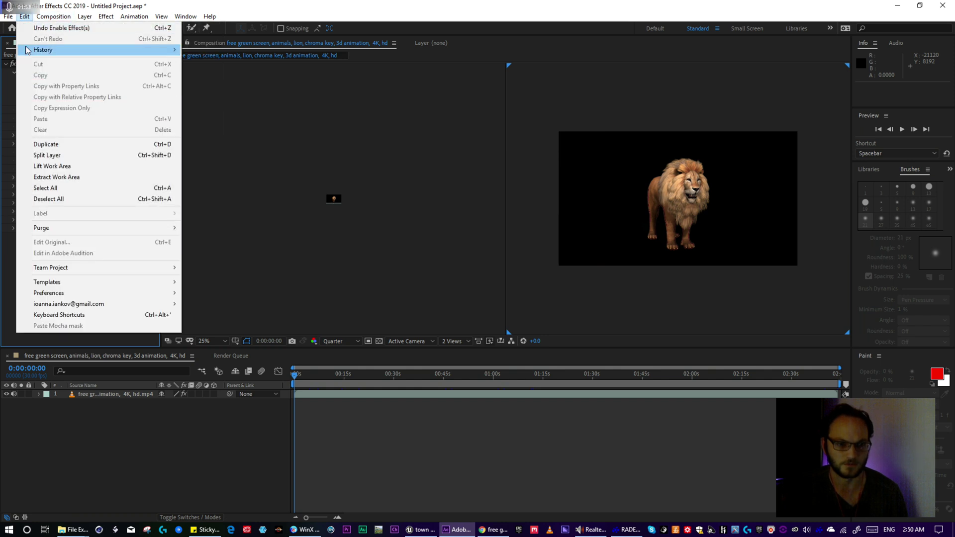
{"action": "mouse_move", "coordinate": [8, 16]}
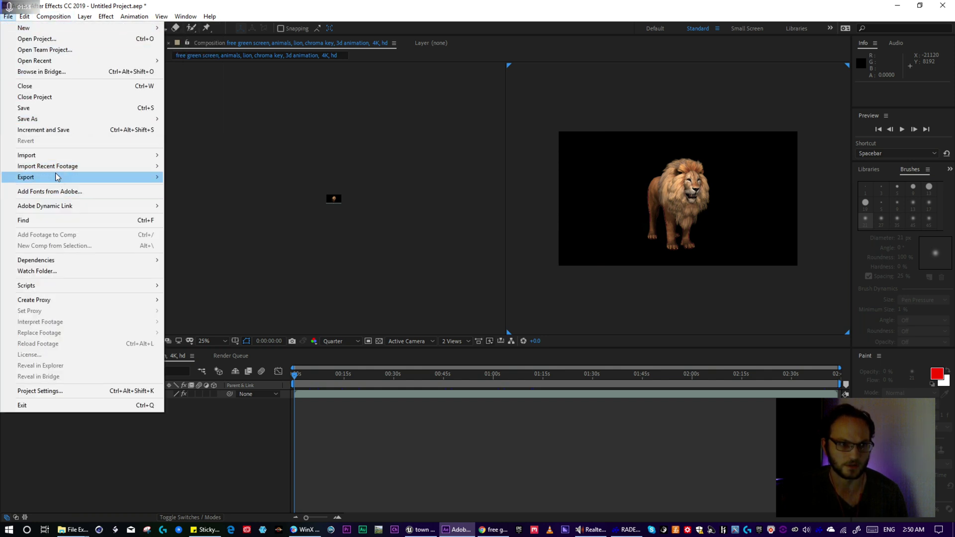
{"action": "mouse_move", "coordinate": [52, 180]}
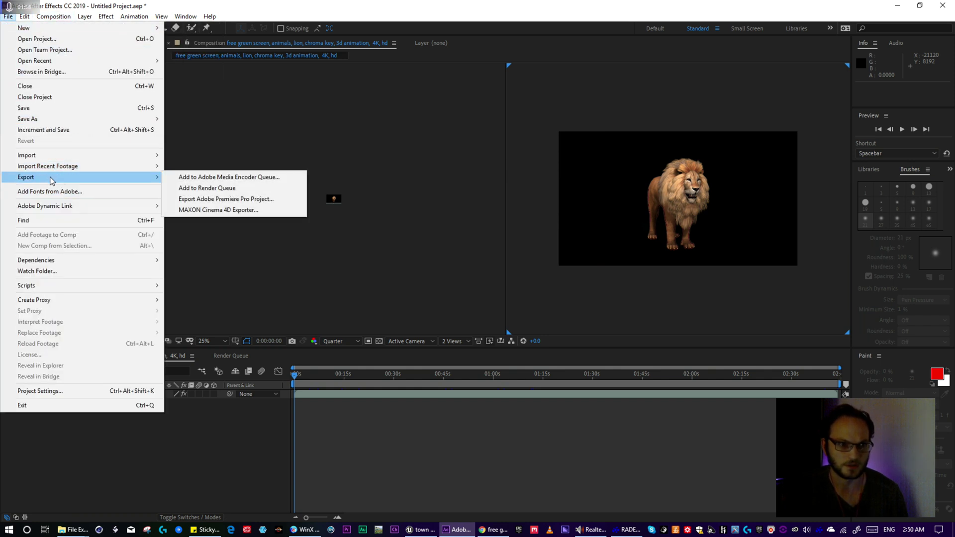
{"action": "left_click", "coordinate": [190, 189]}
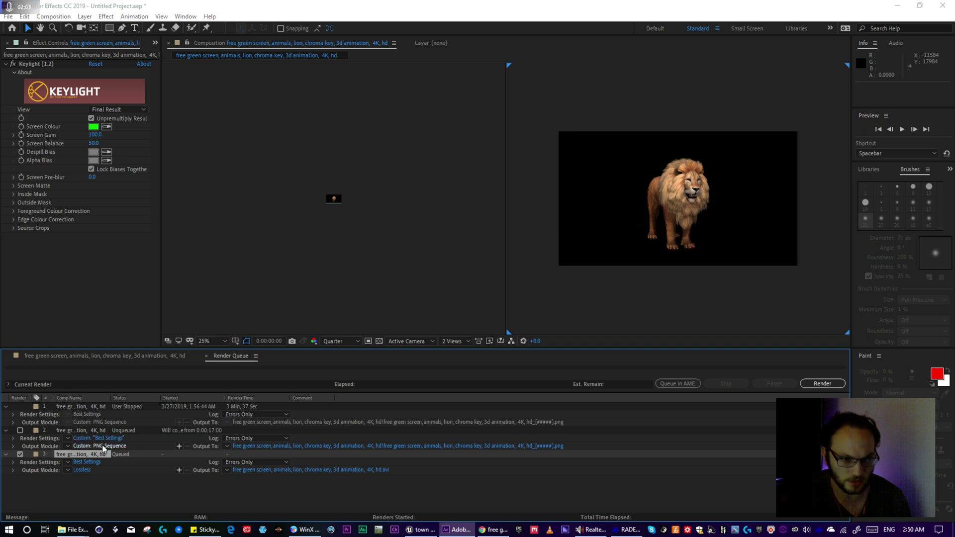
Step: Review and accept the second queue item's output module settings as a PNG Sequence with RGB + Alpha channels
{"action": "left_click", "coordinate": [117, 446]}
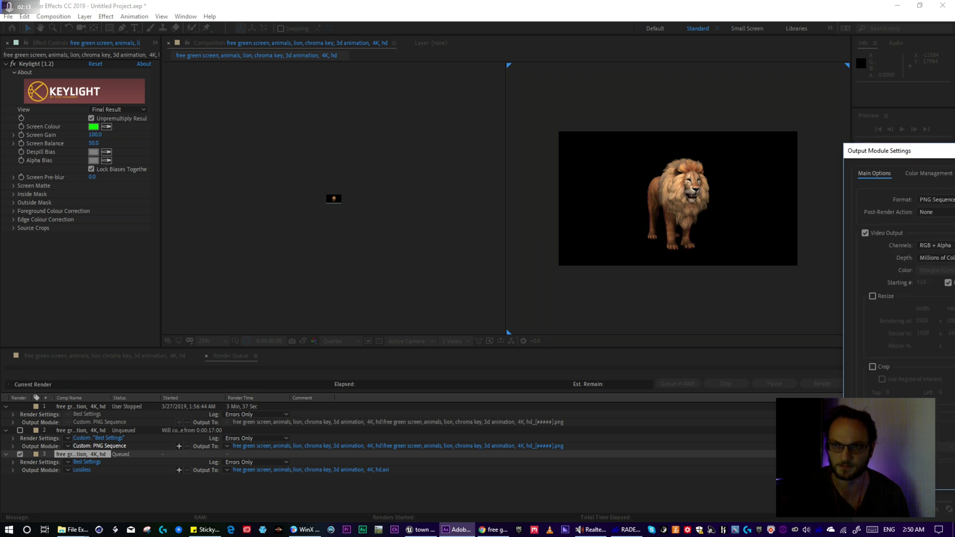
{"action": "left_click_drag", "start_coordinate": [899, 153], "coordinate": [681, 108]}
{"action": "left_click_drag", "start_coordinate": [792, 108], "coordinate": [547, 75]}
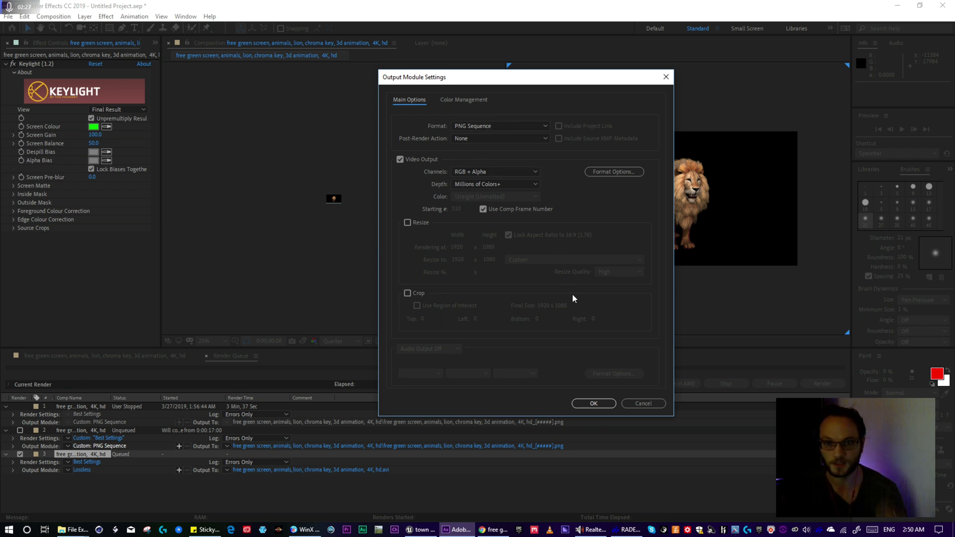
{"action": "left_click", "coordinate": [607, 403]}
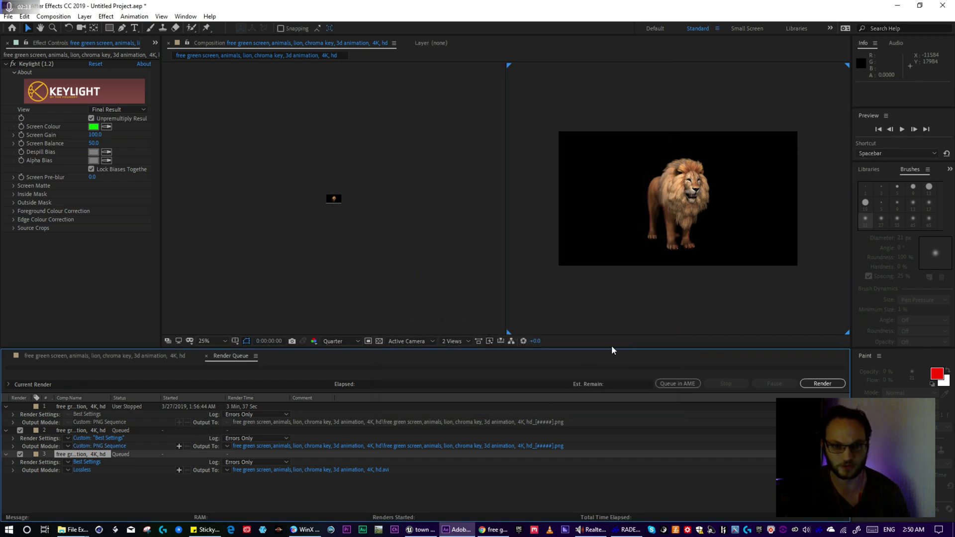
Step: Minimize After Effects and look through the rendered lion PNG frames in the File Explorer folder under ae key
{"action": "left_click_drag", "start_coordinate": [720, 3], "coordinate": [516, 110]}
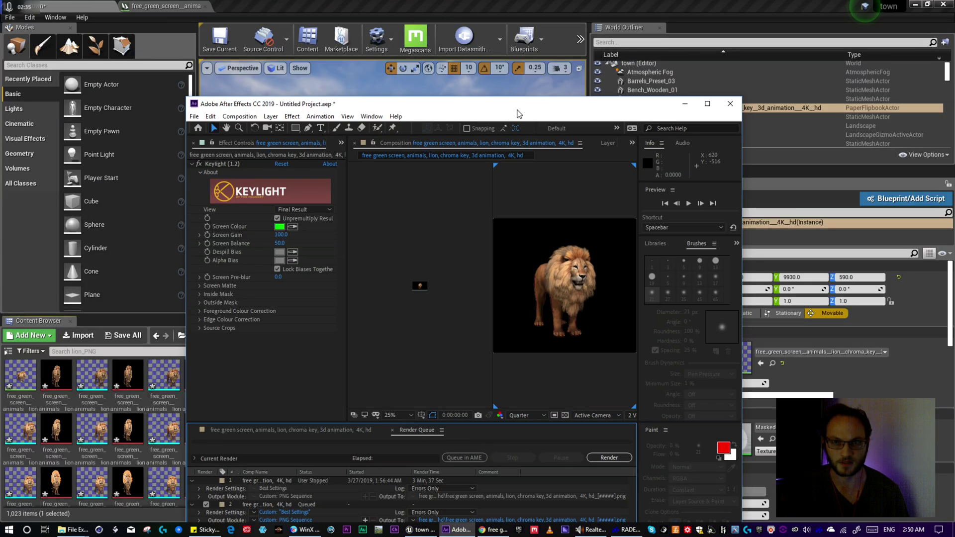
{"action": "left_click", "coordinate": [682, 106]}
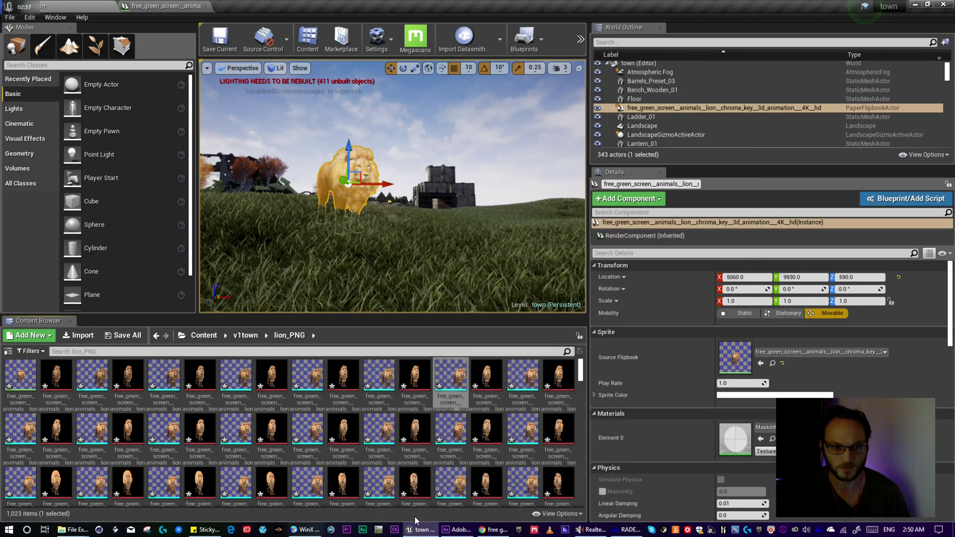
{"action": "left_click", "coordinate": [67, 530]}
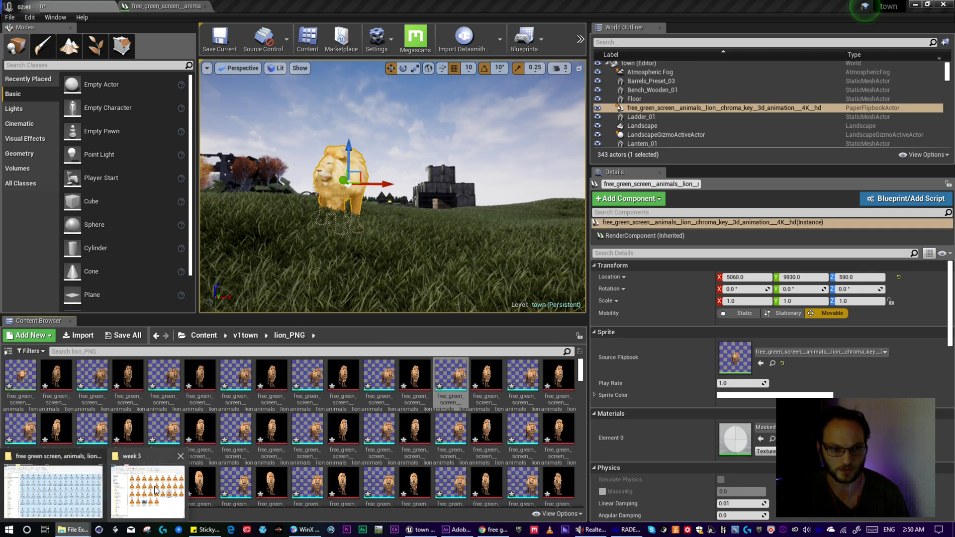
{"action": "left_click", "coordinate": [63, 497]}
{"action": "scroll", "coordinate": [467, 343], "scroll_direction": "down", "scroll_amount": 20}
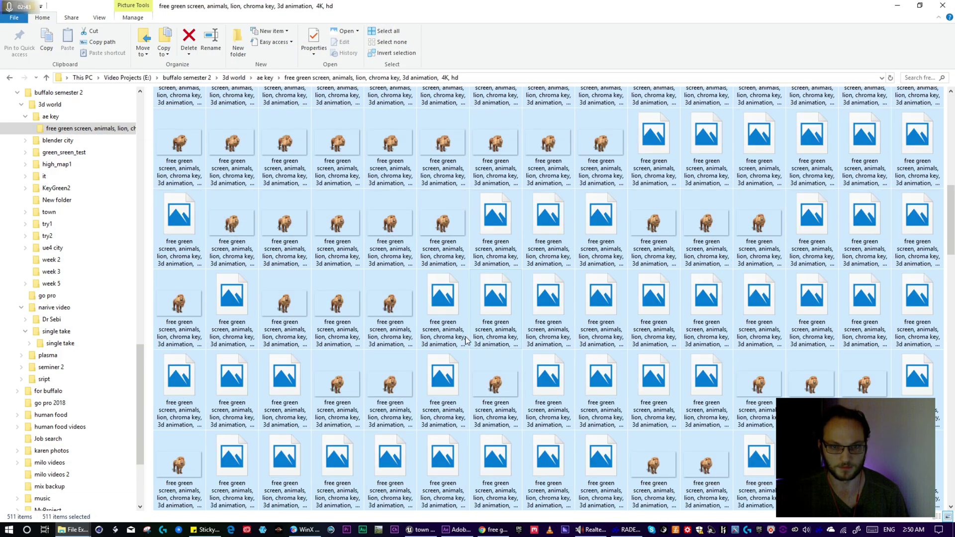
{"action": "scroll", "coordinate": [469, 357], "scroll_direction": "up", "scroll_amount": 15}
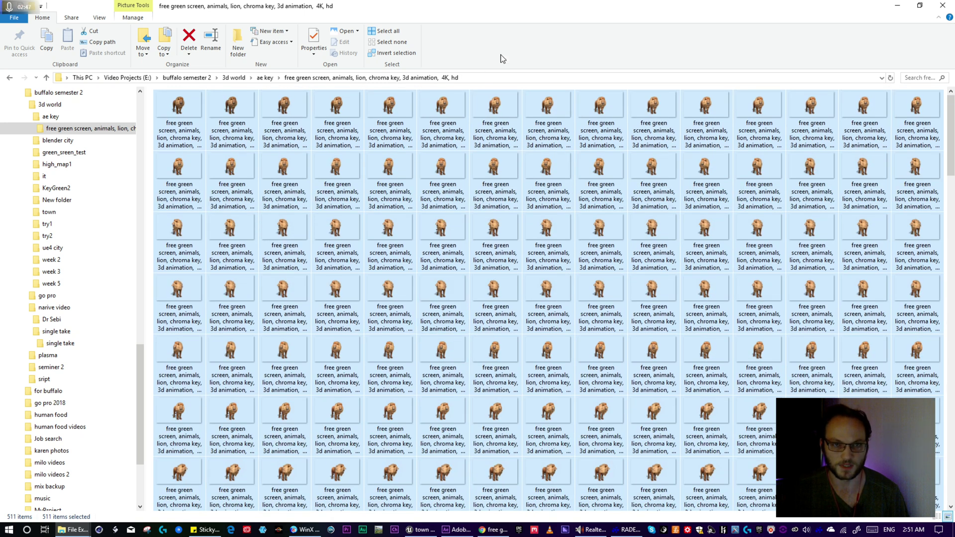
{"action": "left_click_drag", "start_coordinate": [520, 6], "coordinate": [404, 106]}
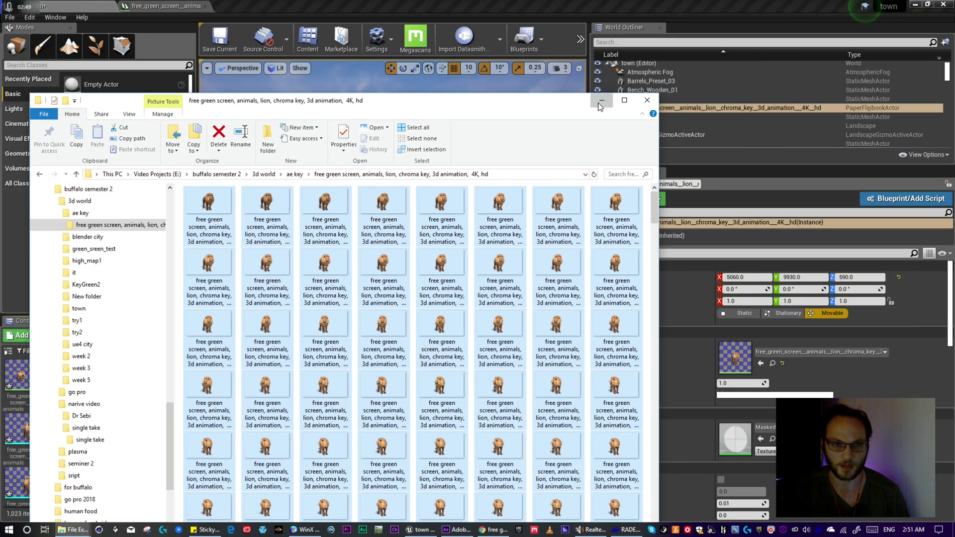
{"action": "left_click", "coordinate": [600, 101]}
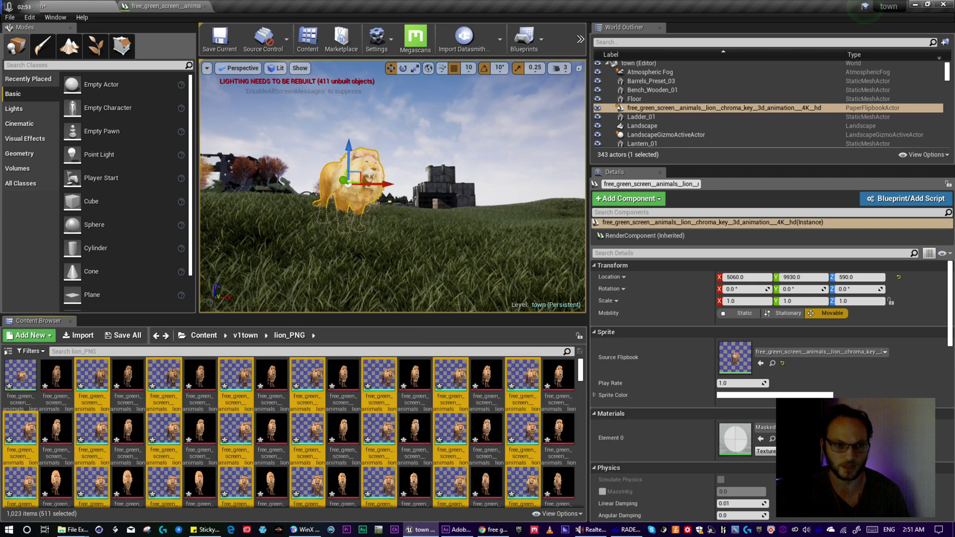
Step: Look through the imported textures and sprites in Unreal's lion_PNG folder, going up to v1town and reopening the folder
{"action": "key", "text": "alt+Left"}
{"action": "key", "text": "alt+Left"}
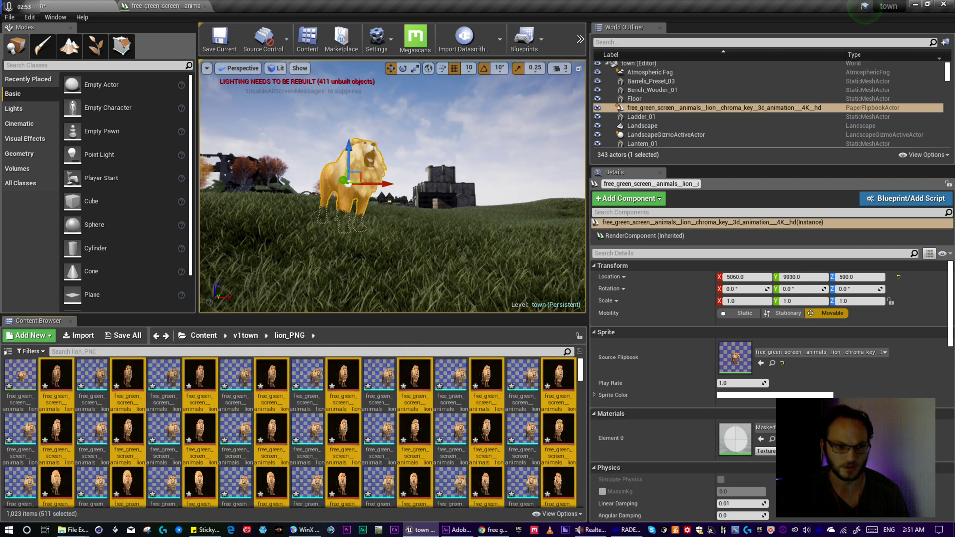
{"action": "key", "text": "alt+Left"}
{"action": "key", "text": "alt+Left"}
{"action": "key", "text": "alt+Left"}
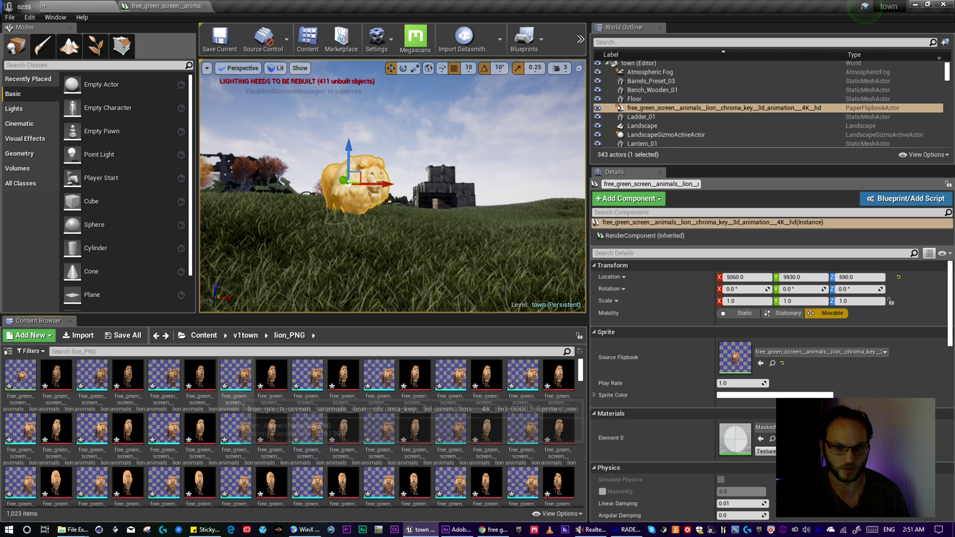
{"action": "left_click_drag", "start_coordinate": [580, 370], "coordinate": [581, 493]}
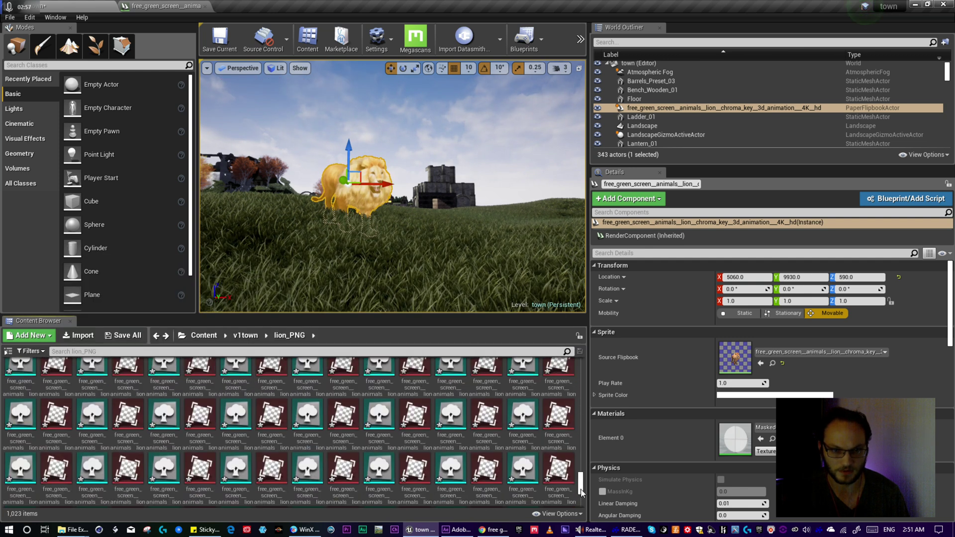
{"action": "key", "text": "alt+Left"}
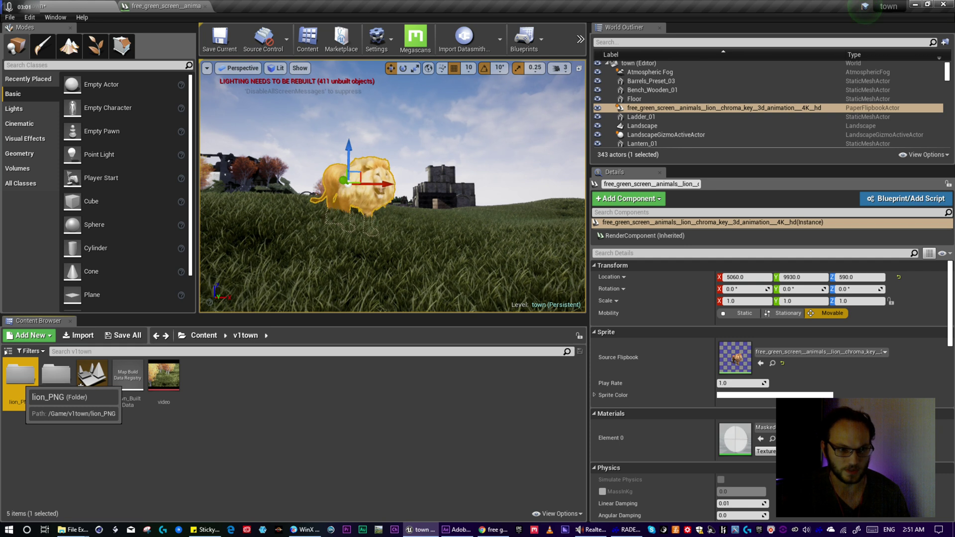
{"action": "double_click", "coordinate": [20, 380]}
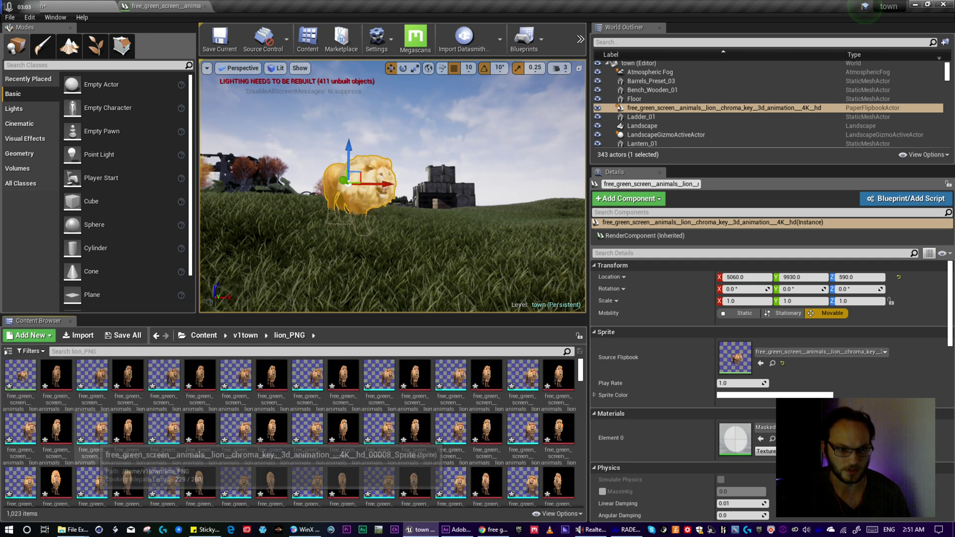
{"action": "scroll", "coordinate": [94, 440], "scroll_direction": "down", "scroll_amount": 1}
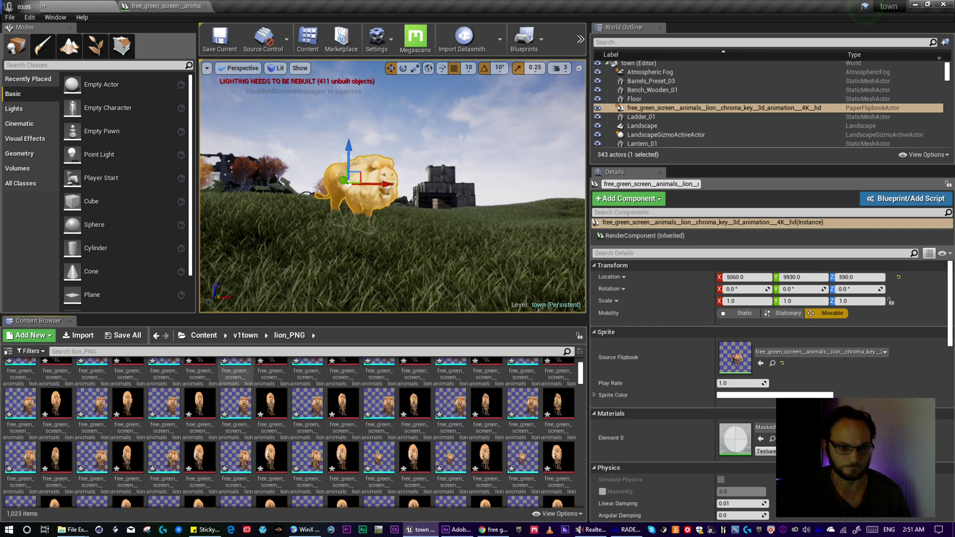
Step: Create a sprite from one of the lion frame textures in the lion_PNG folder
{"action": "right_click", "coordinate": [274, 423]}
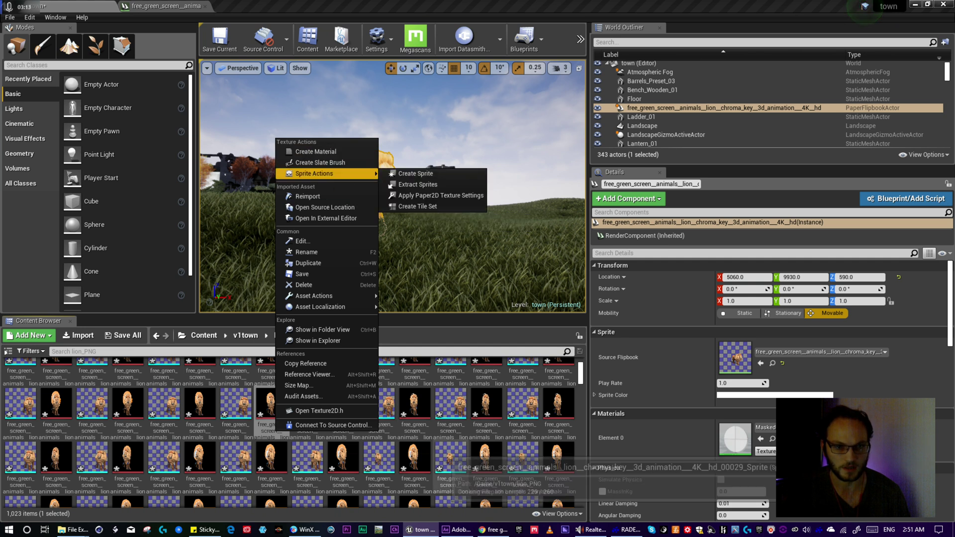
{"action": "left_click", "coordinate": [416, 173]}
Step: Show the lion flipbook in the Flipbook editor and scrub through its timeline to check the animation
{"action": "right_click", "coordinate": [393, 420]}
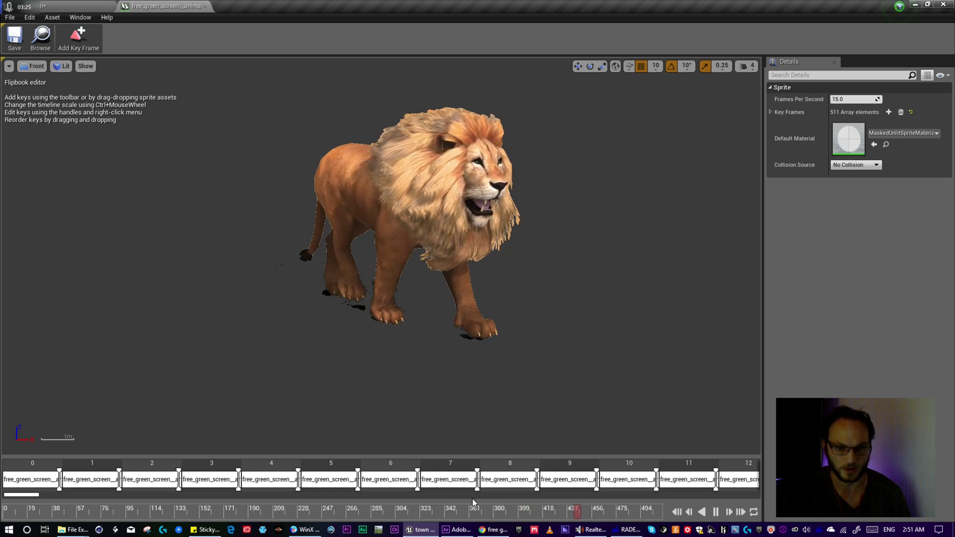
{"action": "left_click", "coordinate": [276, 509]}
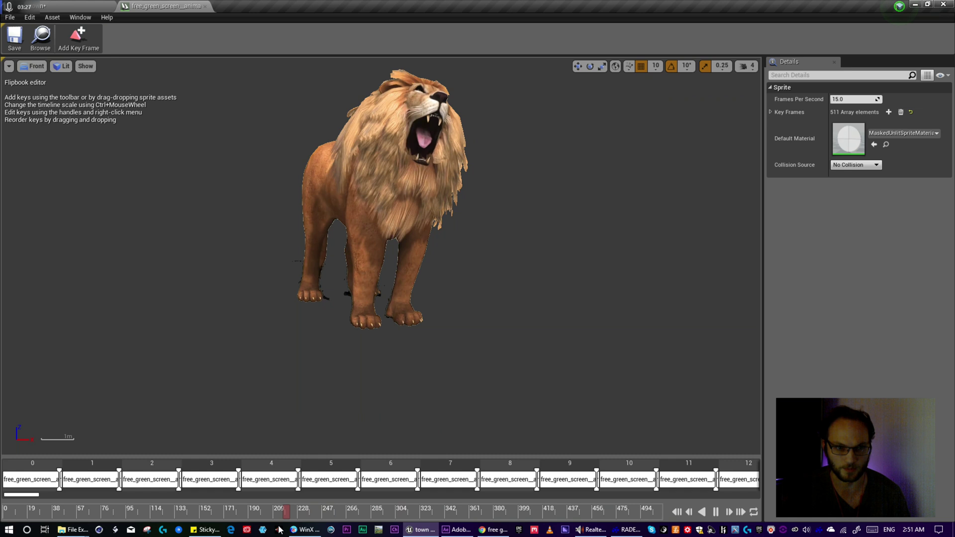
{"action": "left_click_drag", "start_coordinate": [278, 526], "coordinate": [330, 508]}
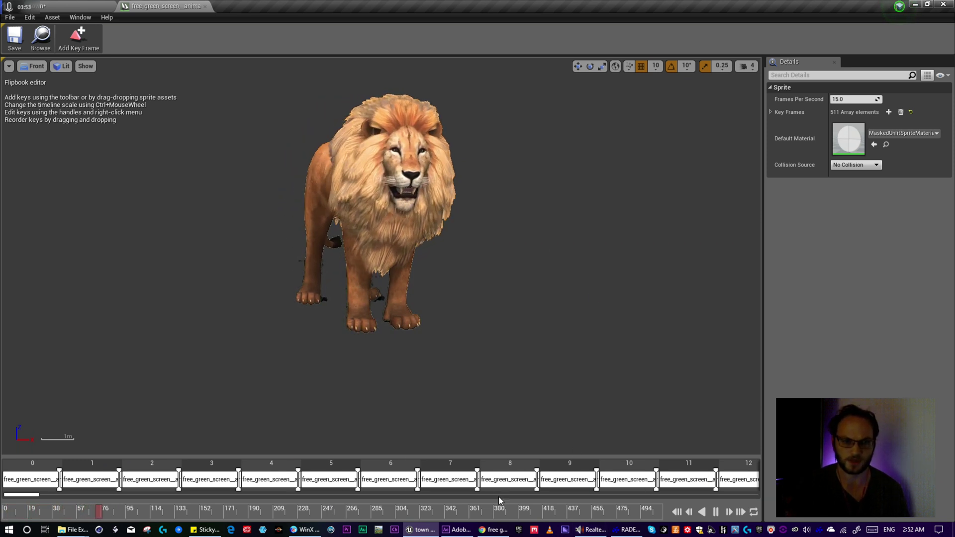
Step: Check more of the lion animation in the Flipbook editor, then return to the town level and move the lion along X to 4560
{"action": "left_click_drag", "start_coordinate": [403, 514], "coordinate": [207, 502]}
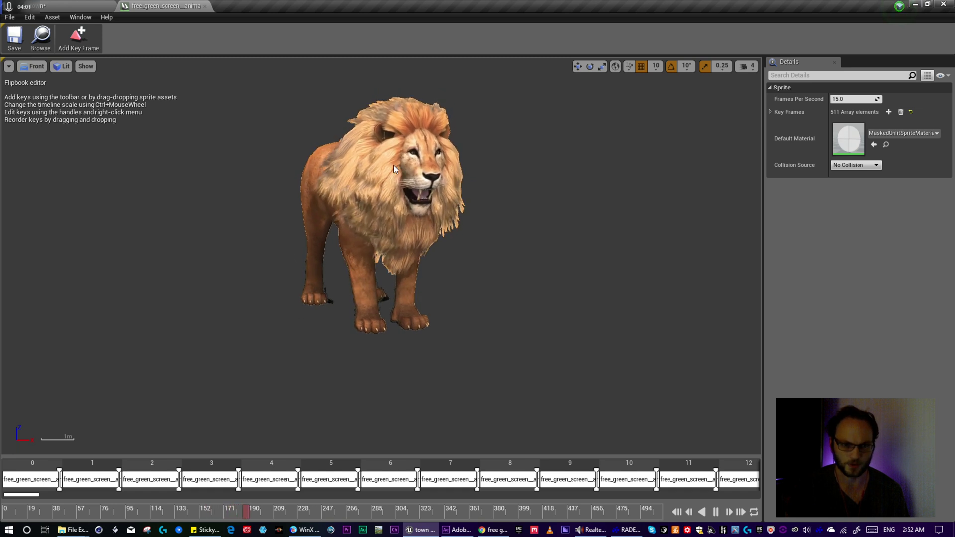
{"action": "left_click", "coordinate": [85, 7]}
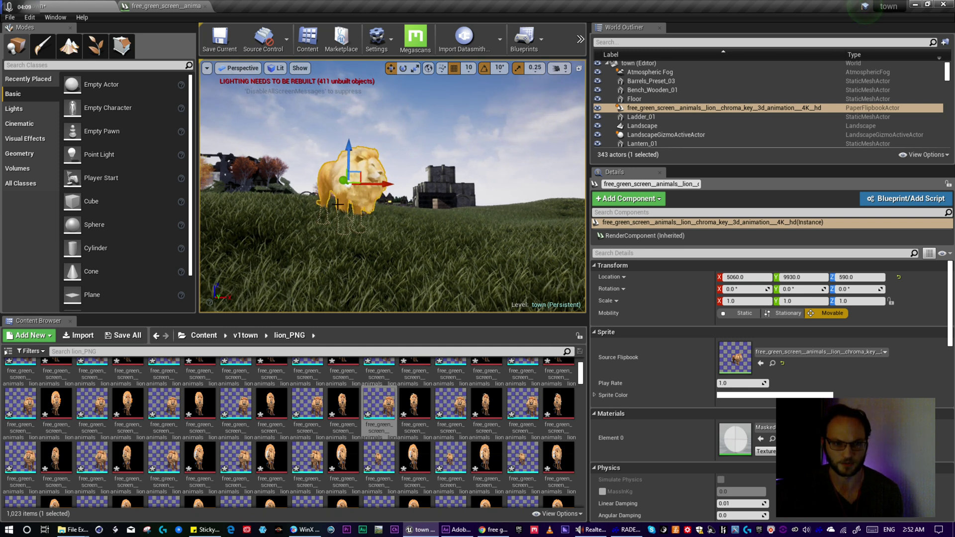
{"action": "right_click_drag", "start_coordinate": [338, 204], "coordinate": [373, 212]}
{"action": "left_click_drag", "start_coordinate": [397, 162], "coordinate": [326, 160]}
{"action": "right_click_drag", "start_coordinate": [326, 161], "coordinate": [301, 164]}
{"action": "key", "text": "w"}
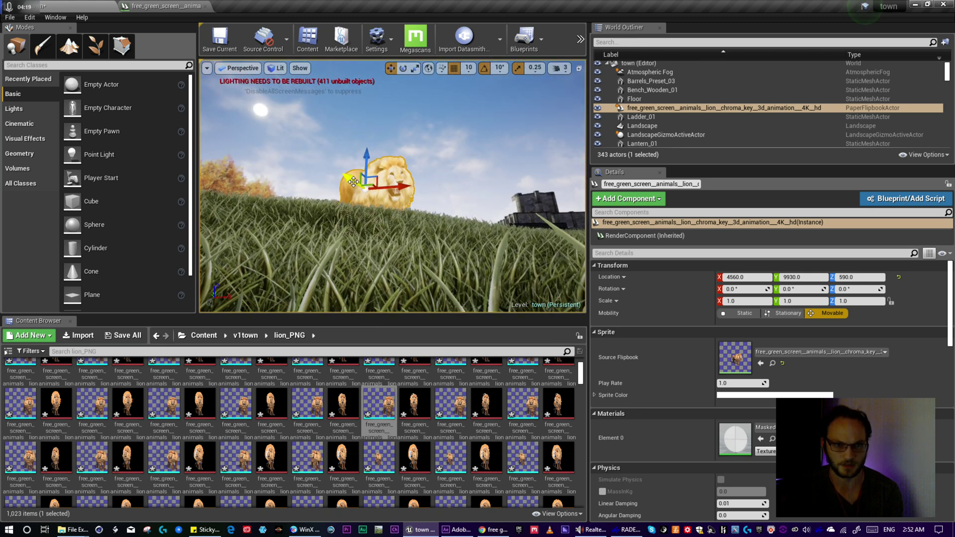
Step: Move the lion flipbook actor along Y to 10870 and lower it to Z 460 so it stands in the grass
{"action": "key", "text": "w"}
{"action": "right_click_drag", "start_coordinate": [387, 185], "coordinate": [414, 178]}
{"action": "key", "text": "w"}
{"action": "key", "text": "s"}
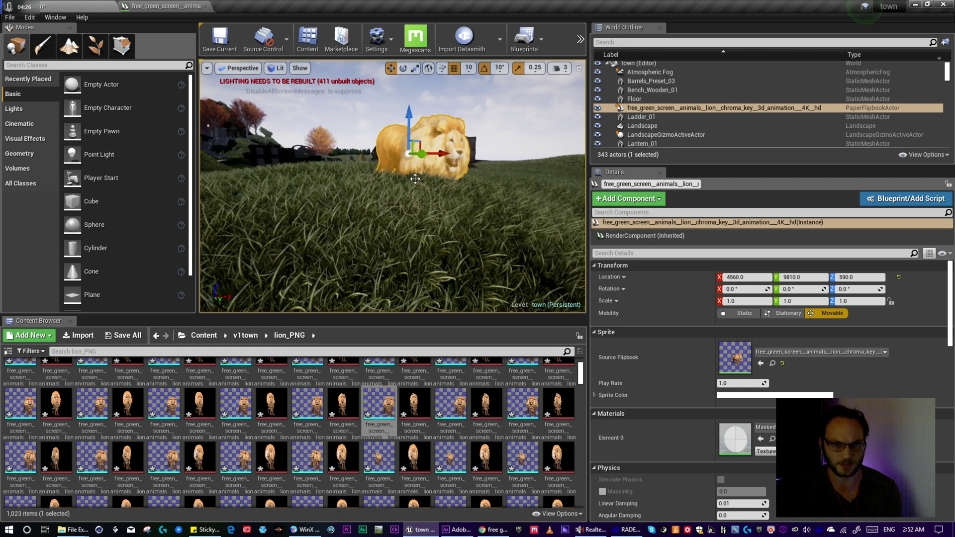
{"action": "left_click_drag", "start_coordinate": [443, 166], "coordinate": [509, 169]}
{"action": "key", "text": "s"}
{"action": "right_click_drag", "start_coordinate": [512, 162], "coordinate": [519, 162]}
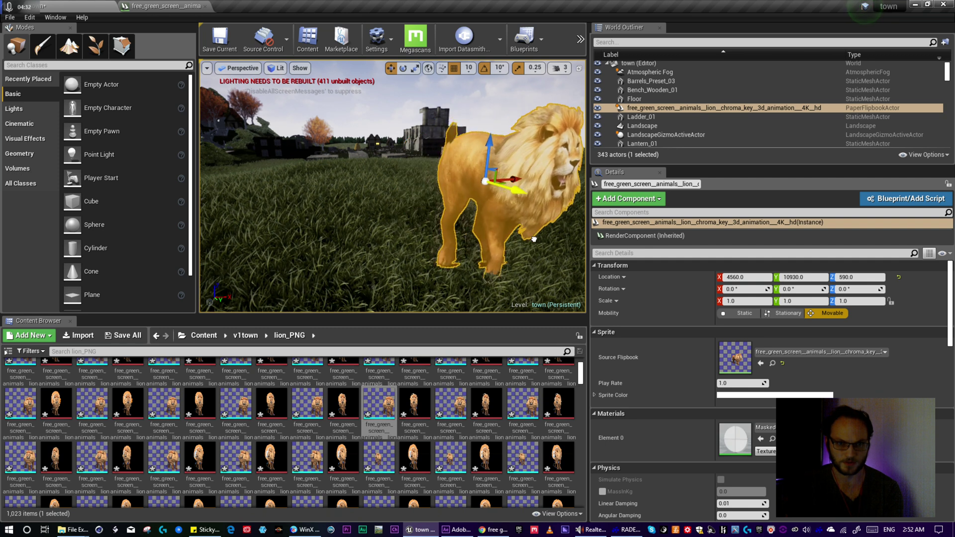
{"action": "right_click_drag", "start_coordinate": [432, 129], "coordinate": [436, 134]}
{"action": "key", "text": "s"}
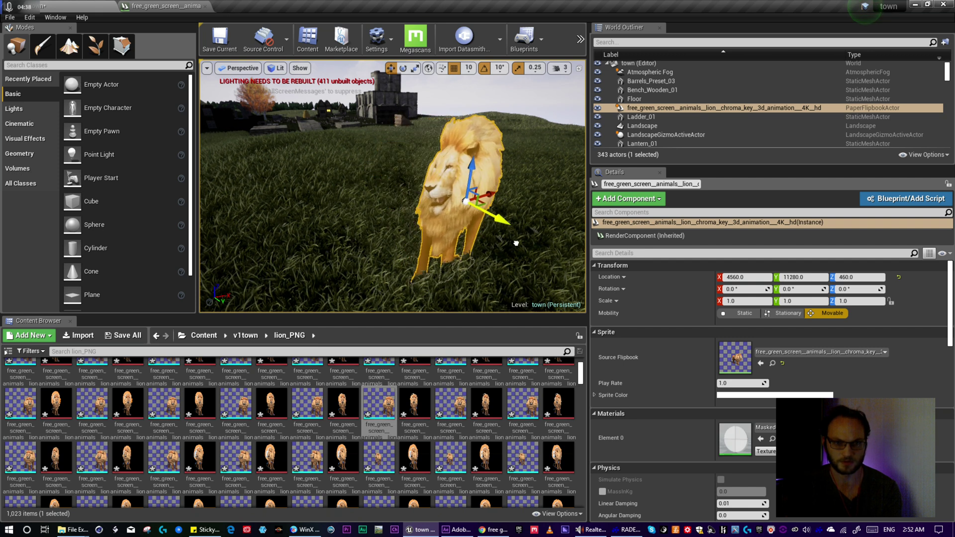
{"action": "left_click_drag", "start_coordinate": [309, 141], "coordinate": [386, 181]}
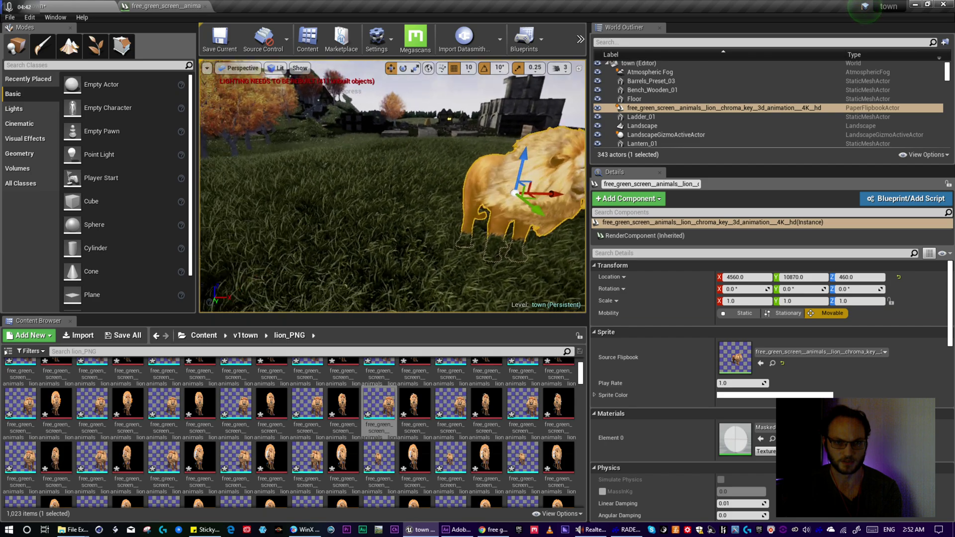
Step: Examine the placed lion in the level from above, edge-on and from the front, also without its selection highlight and from farther away
{"action": "right_click_drag", "start_coordinate": [386, 181], "coordinate": [502, 224]}
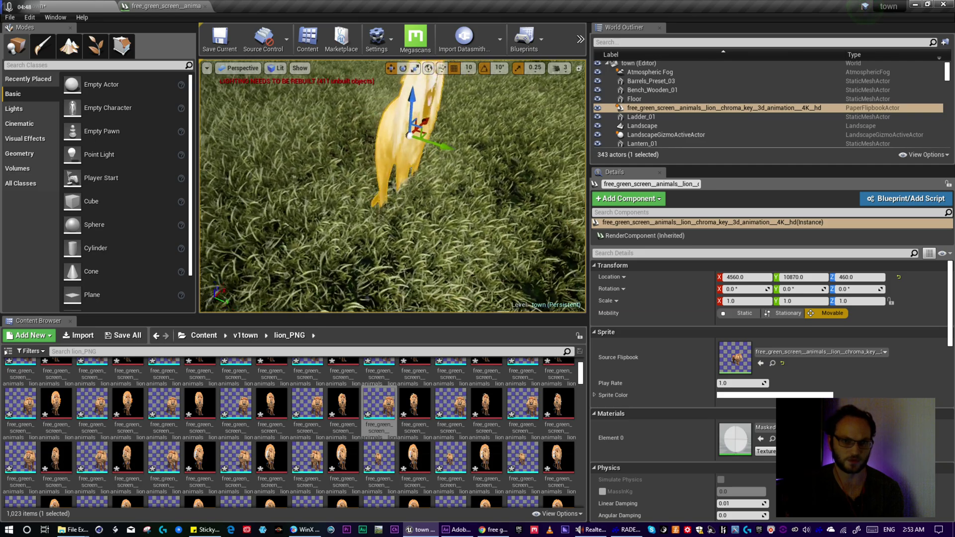
{"action": "right_click_drag", "start_coordinate": [393, 186], "coordinate": [291, 152]}
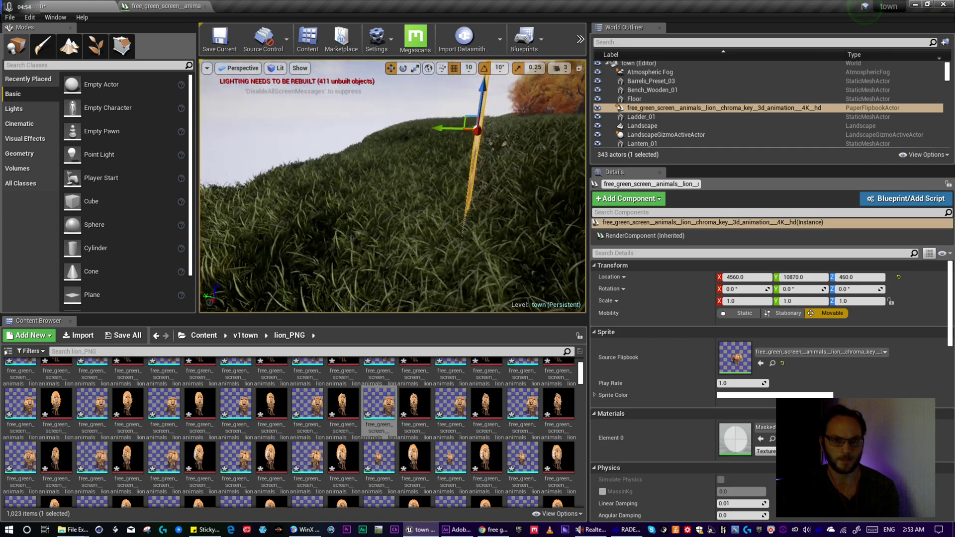
{"action": "right_click_drag", "start_coordinate": [355, 179], "coordinate": [465, 181]}
{"action": "key", "text": "f"}
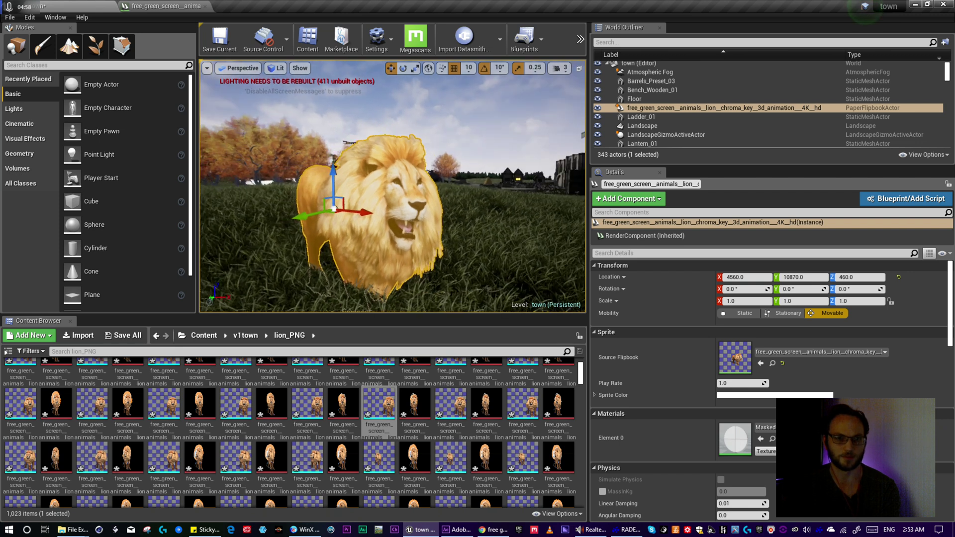
{"action": "right_click_drag", "start_coordinate": [393, 187], "coordinate": [440, 198]}
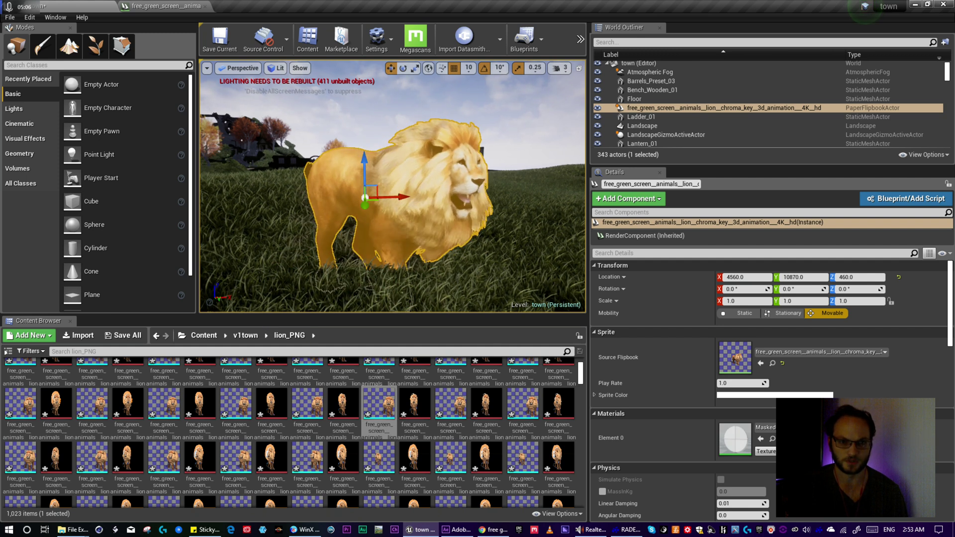
{"action": "scroll", "coordinate": [522, 393], "scroll_direction": "up", "scroll_amount": 3}
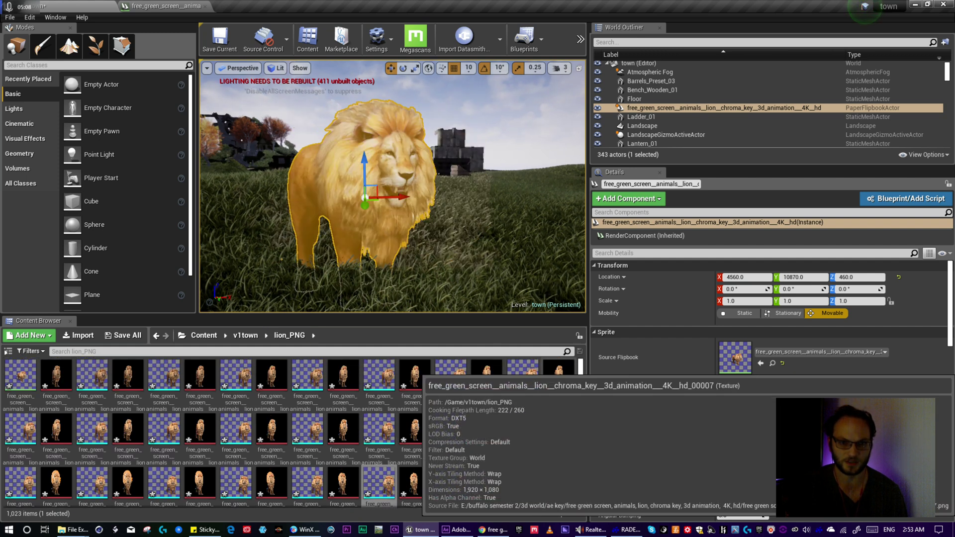
{"action": "left_click", "coordinate": [464, 220]}
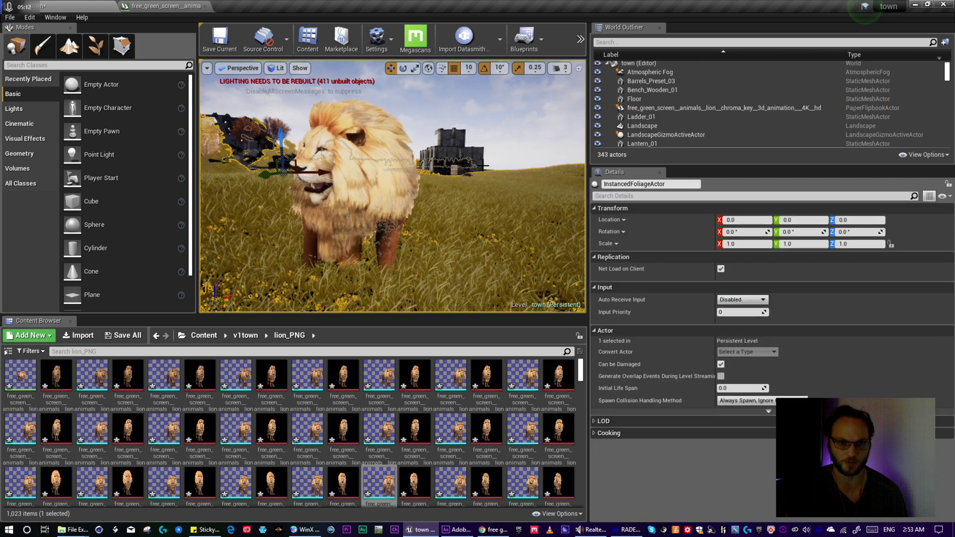
{"action": "left_click", "coordinate": [508, 130]}
{"action": "mouse_move", "coordinate": [506, 136]}
{"action": "right_mouse_down"}
{"action": "mouse_move", "coordinate": [503, 159]}
{"action": "mouse_move", "coordinate": [490, 165]}
{"action": "mouse_move", "coordinate": [486, 144]}
{"action": "mouse_move", "coordinate": [506, 143]}
{"action": "right_mouse_up"}
{"action": "key", "text": "s"}
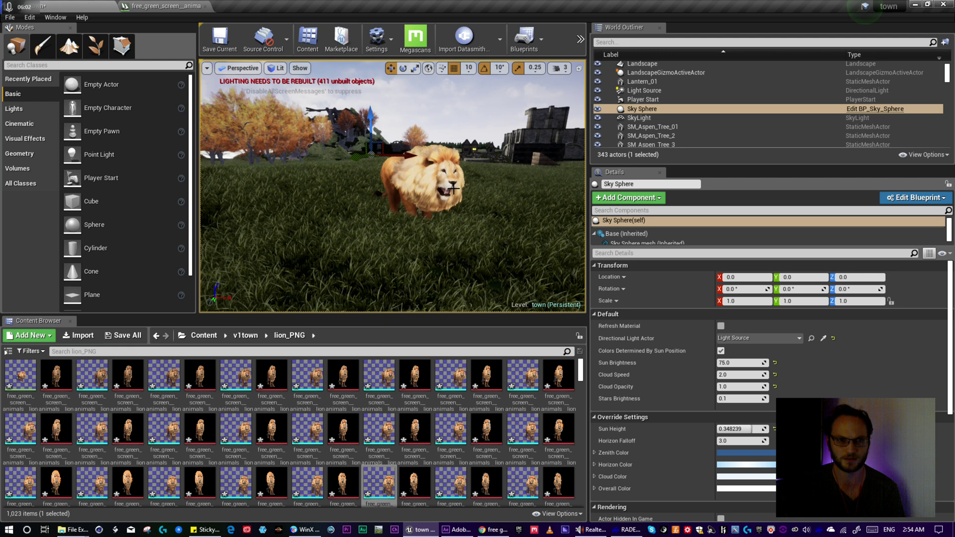
Step: Shift the Sky Sphere along X to 6040, and move the lion to X 4570 and down to Z 370
{"action": "left_click_drag", "start_coordinate": [405, 154], "coordinate": [511, 178]}
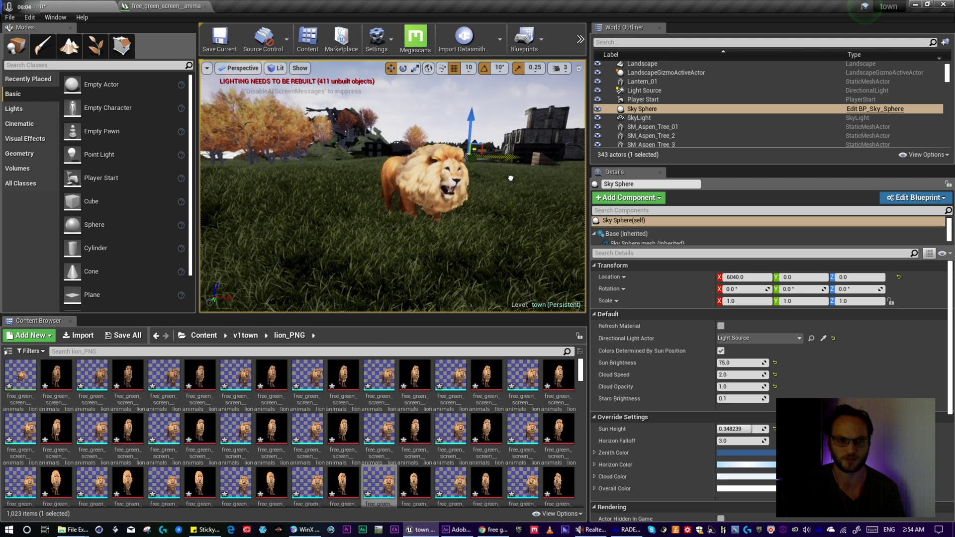
{"action": "left_click", "coordinate": [434, 181]}
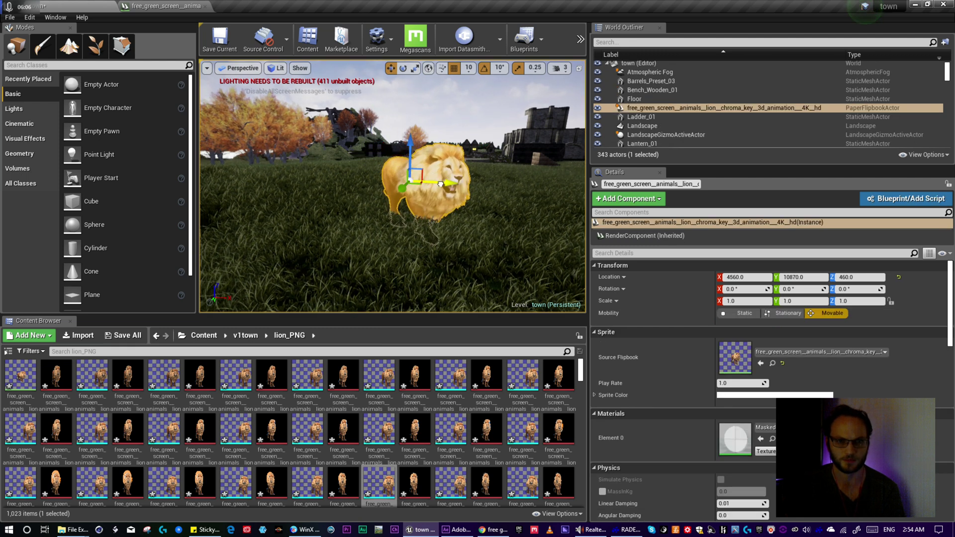
{"action": "mouse_move", "coordinate": [440, 184]}
{"action": "left_mouse_down"}
{"action": "mouse_move", "coordinate": [542, 185]}
{"action": "mouse_move", "coordinate": [442, 185]}
{"action": "left_mouse_up"}
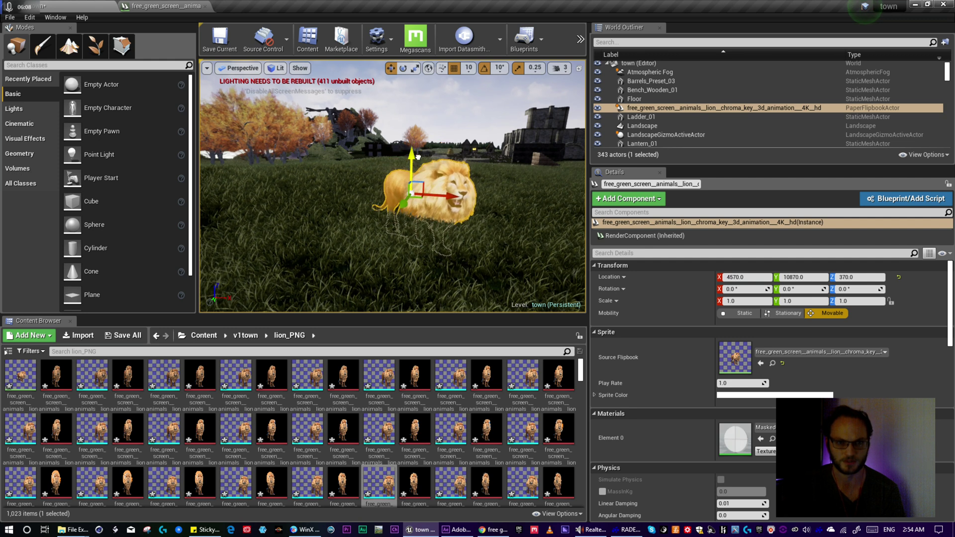